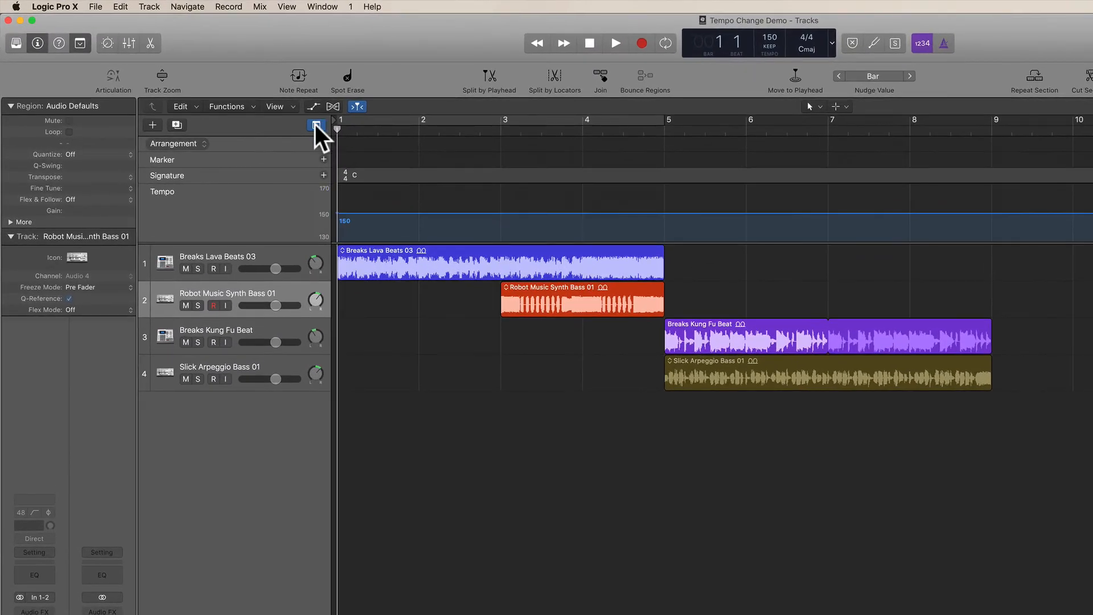
Hide the global tracks and play the song from bar 1 until past bar 6.
click(316, 124)
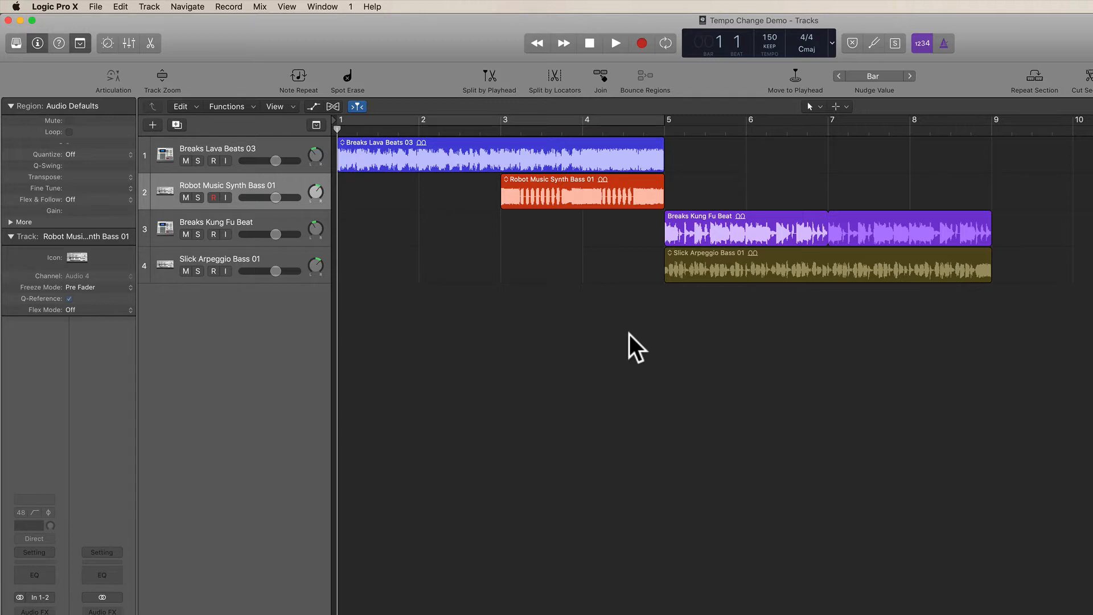
key(space)
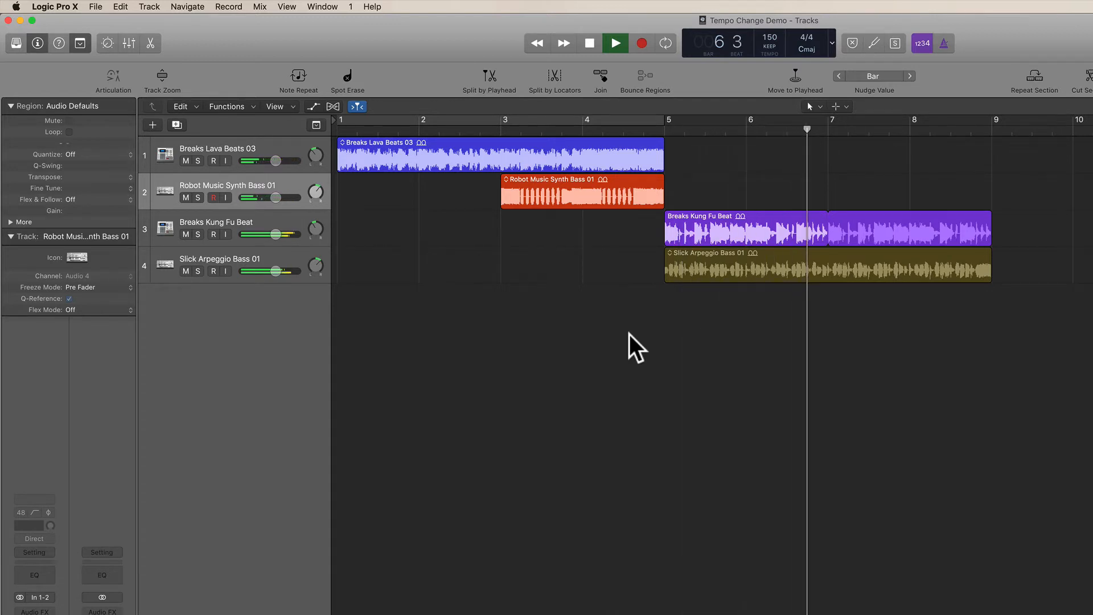
key(space)
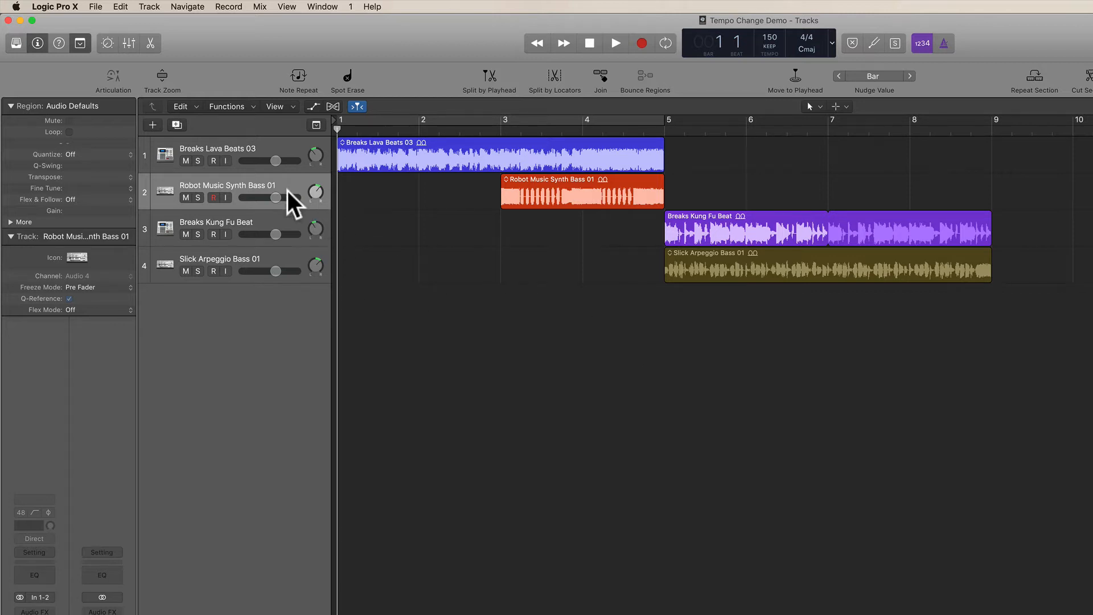
Show the global tracks and check that Tempo is enabled among the available global tracks.
click(317, 126)
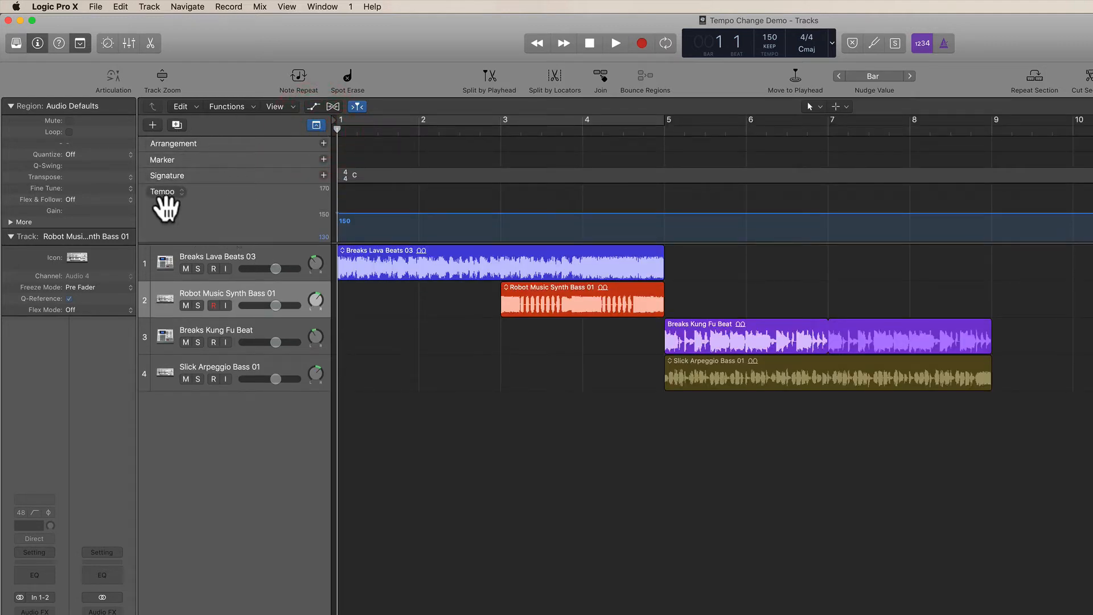
right_click(250, 199)
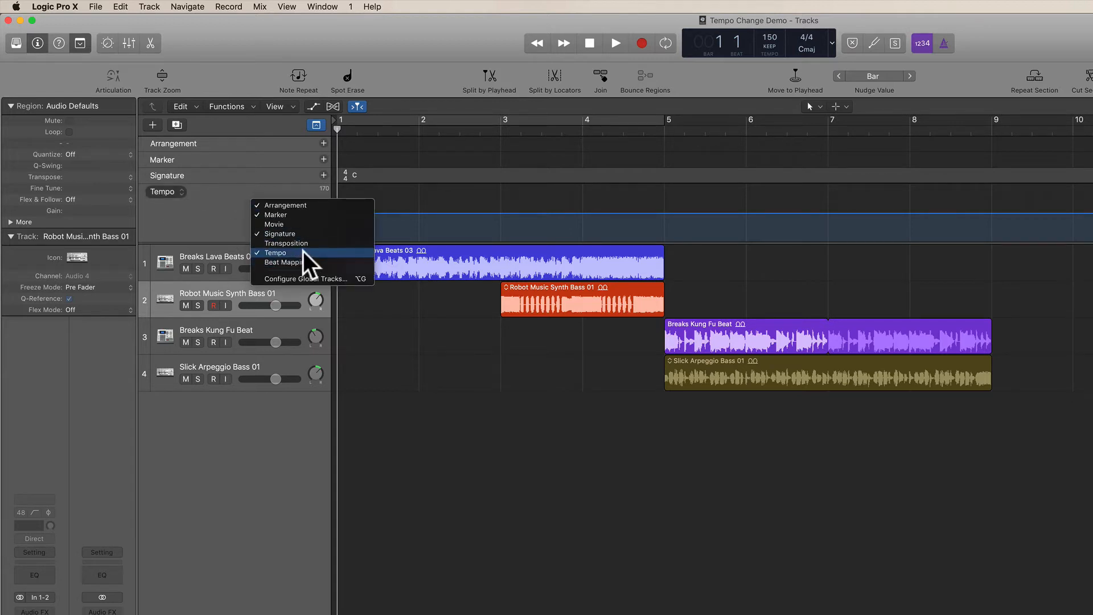
click(229, 223)
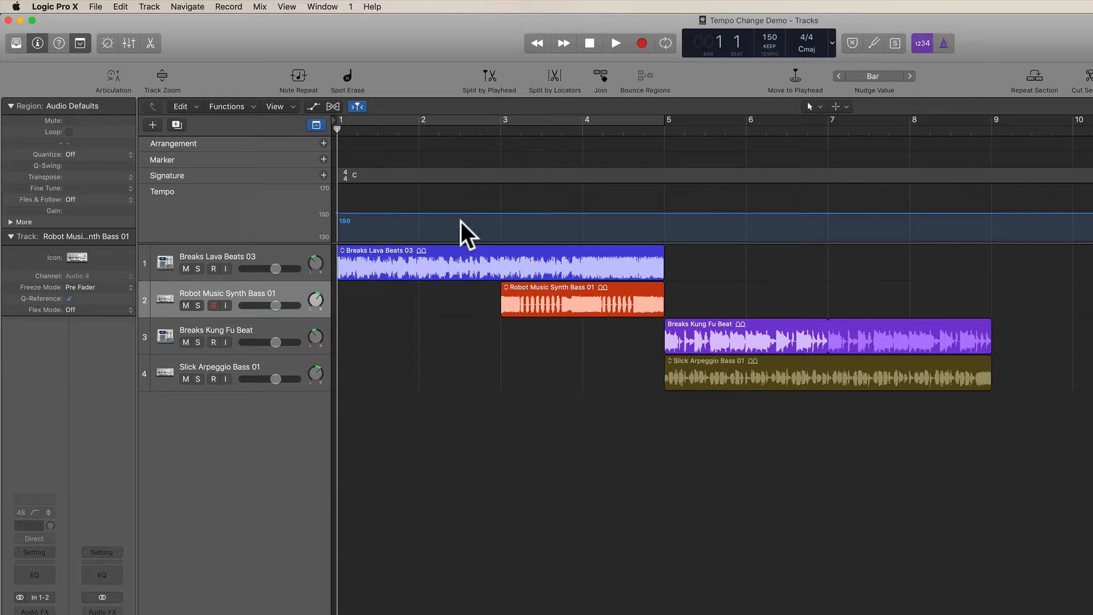
Add a tempo change to 100 BPM at bar 5 and play the song across it.
click(665, 213)
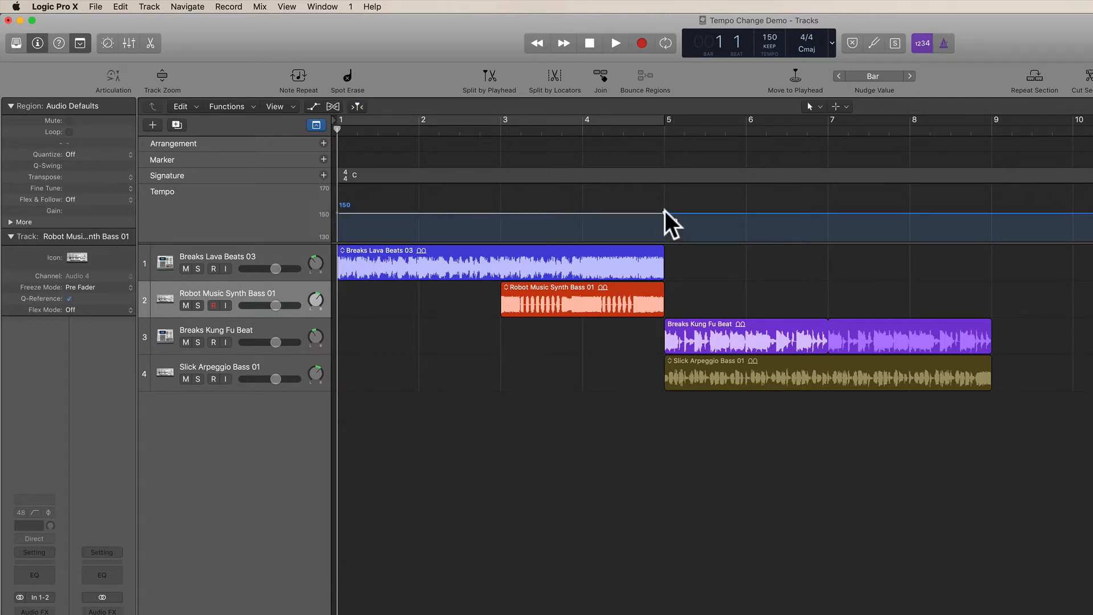
drag(666, 211, 667, 284)
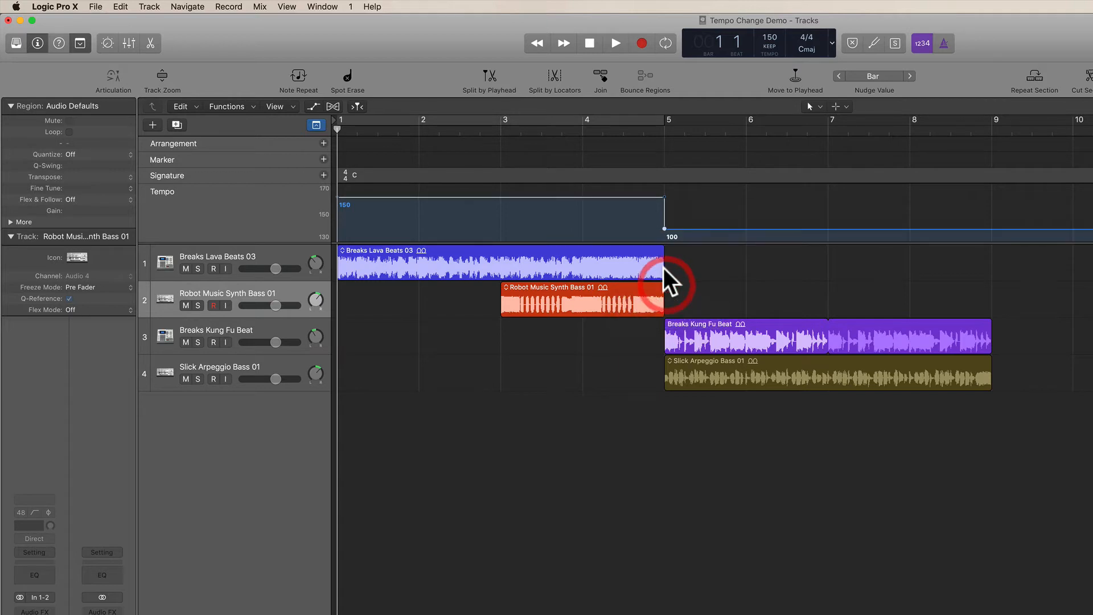
click(689, 212)
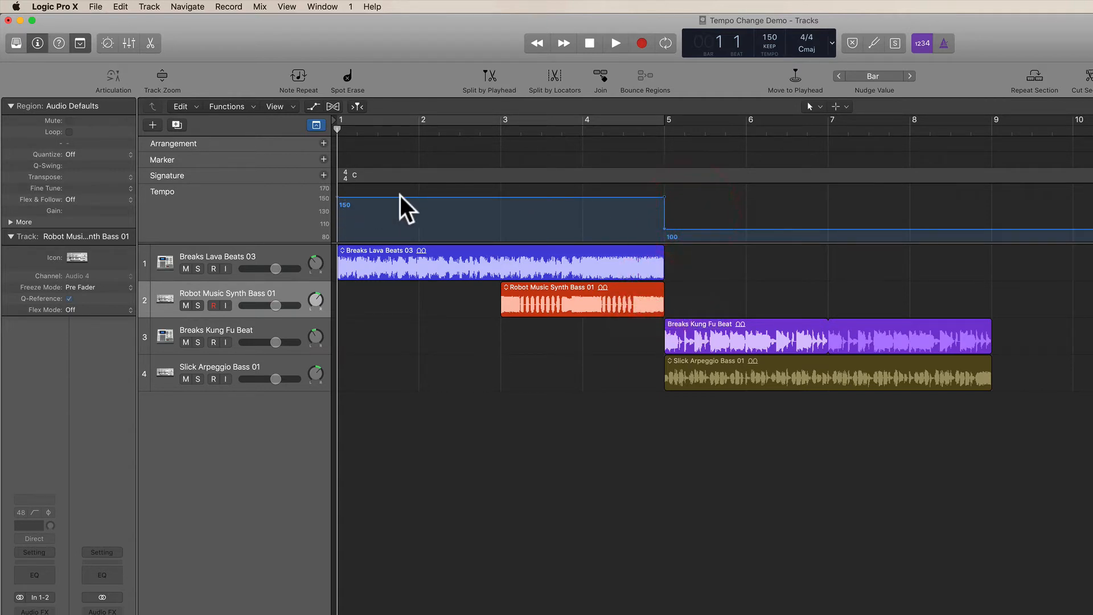
click(667, 253)
key(space)
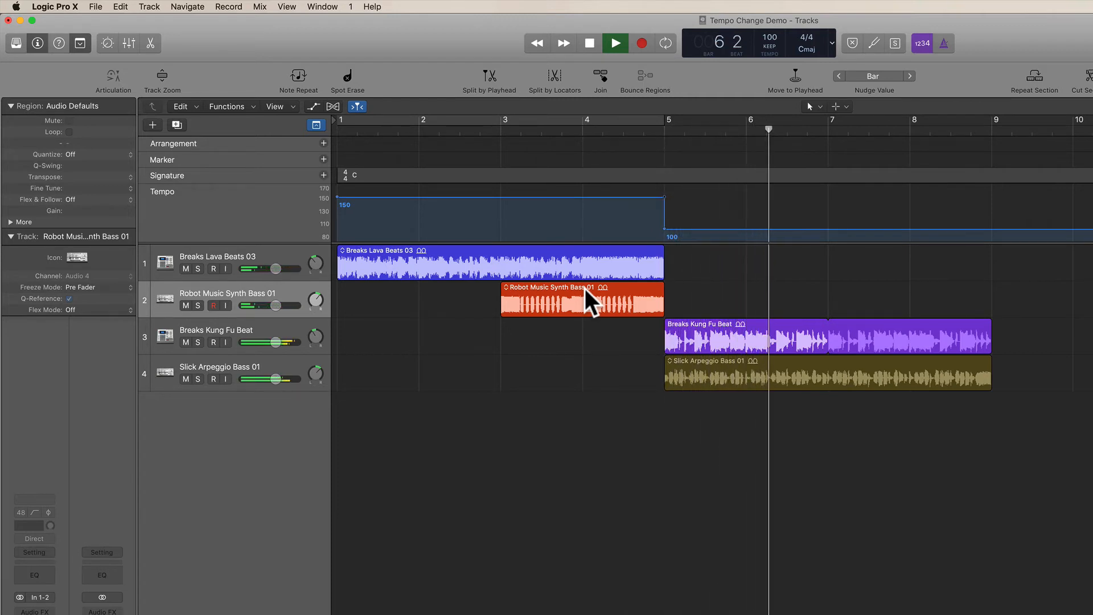
key(space)
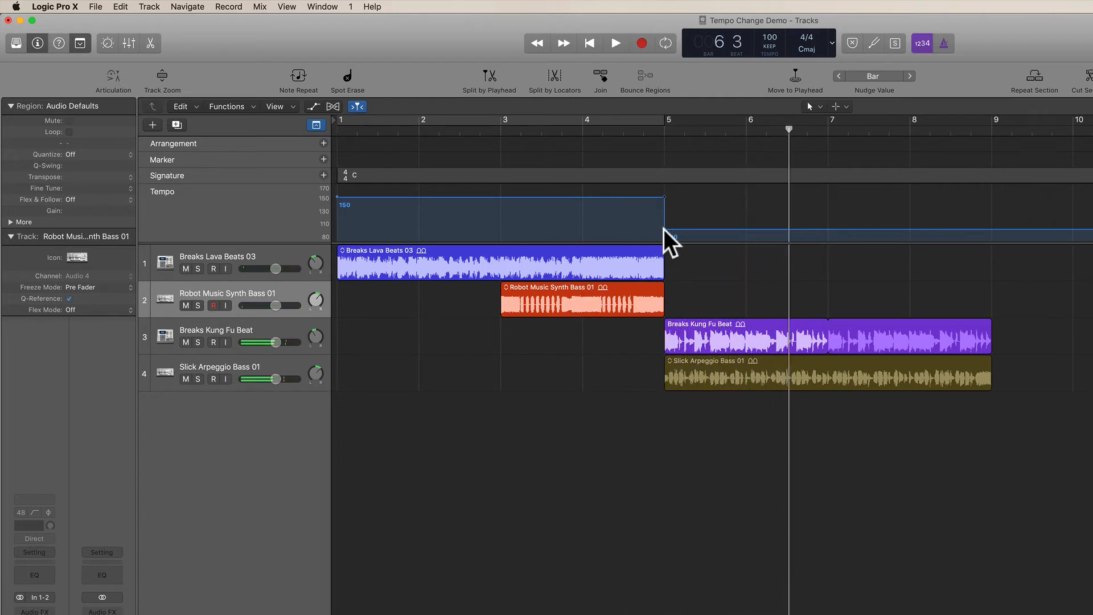
Raise the tempo from bar 5 to 118 BPM and play from bar 4 across the change.
mouse_move(664, 230)
mouse_down()
mouse_move(666, 216)
mouse_move(664, 226)
mouse_up()
double_click(581, 133)
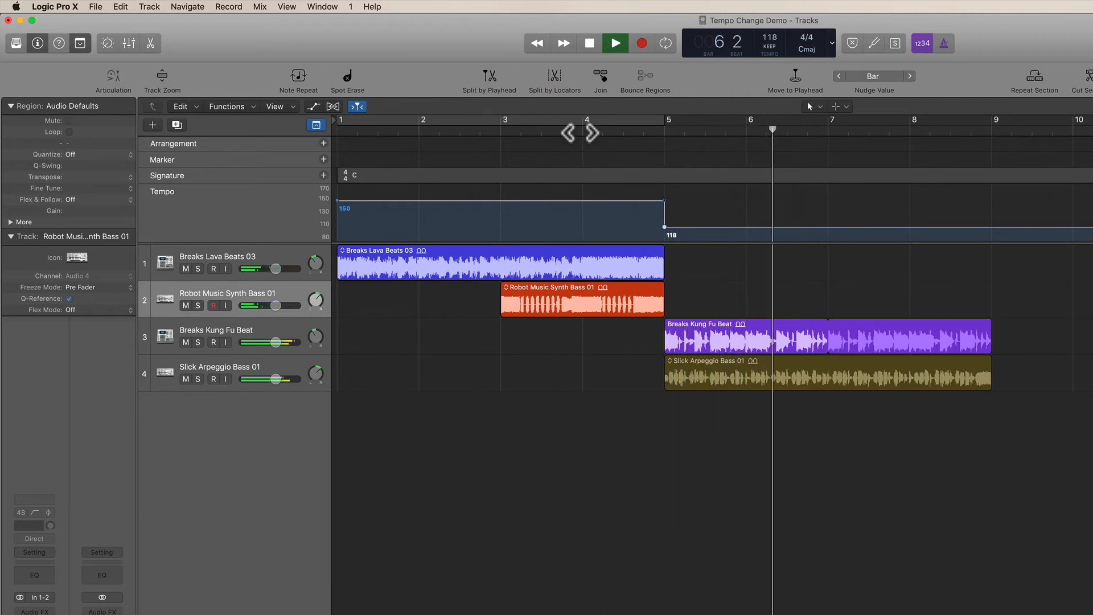
key(space)
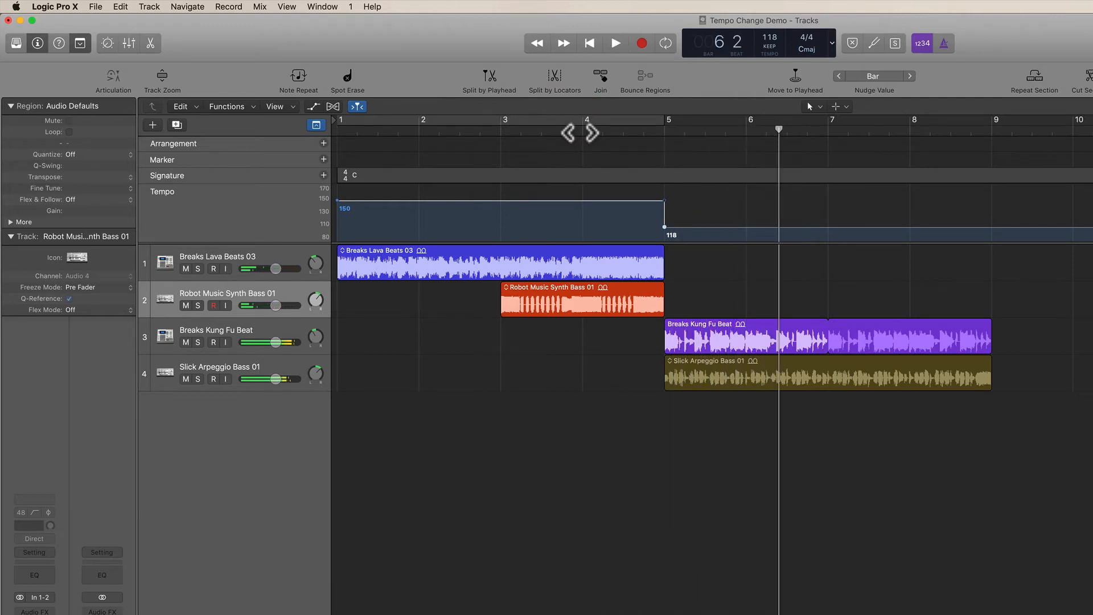
Hide the global tracks and play the transition from the middle of bar 4 into bar 5.
click(449, 316)
click(314, 124)
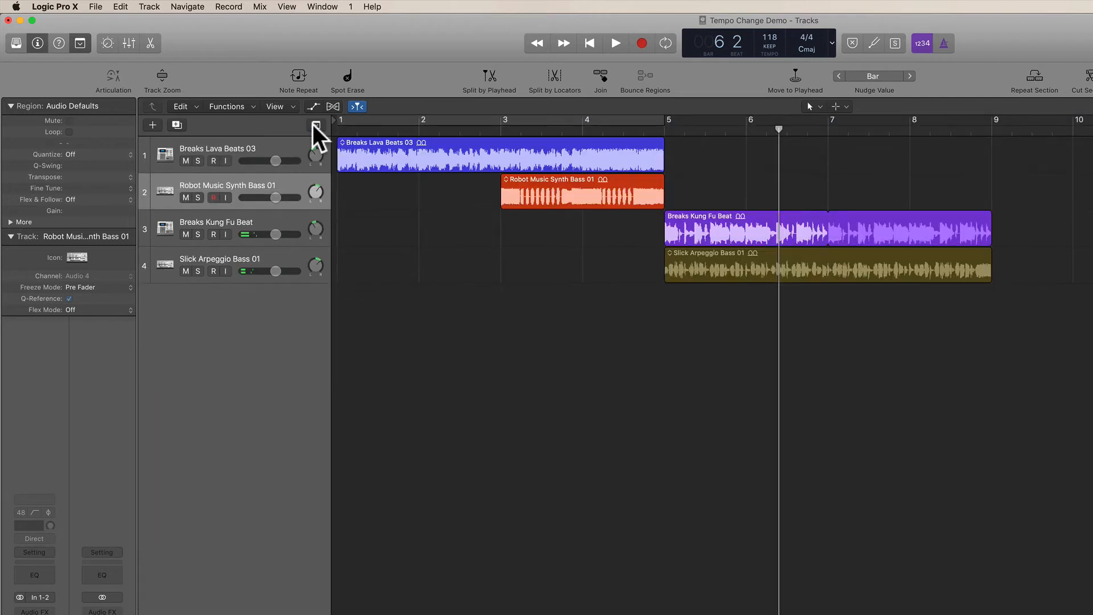
click(624, 133)
key(space)
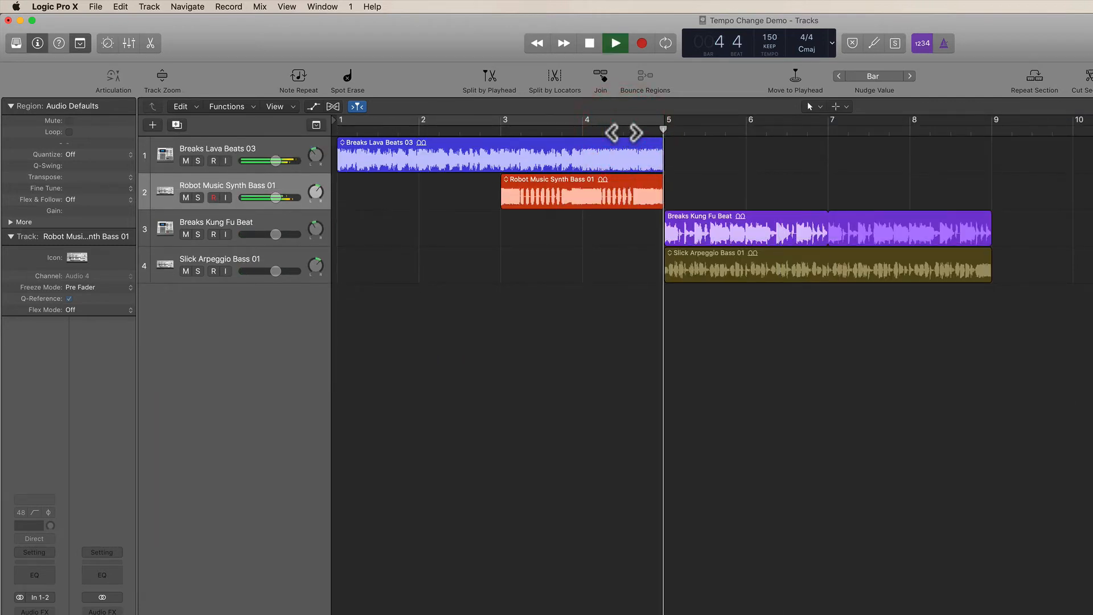
key(space)
Play from bar 4 across the tempo change with the metronome click temporarily enabled.
click(944, 40)
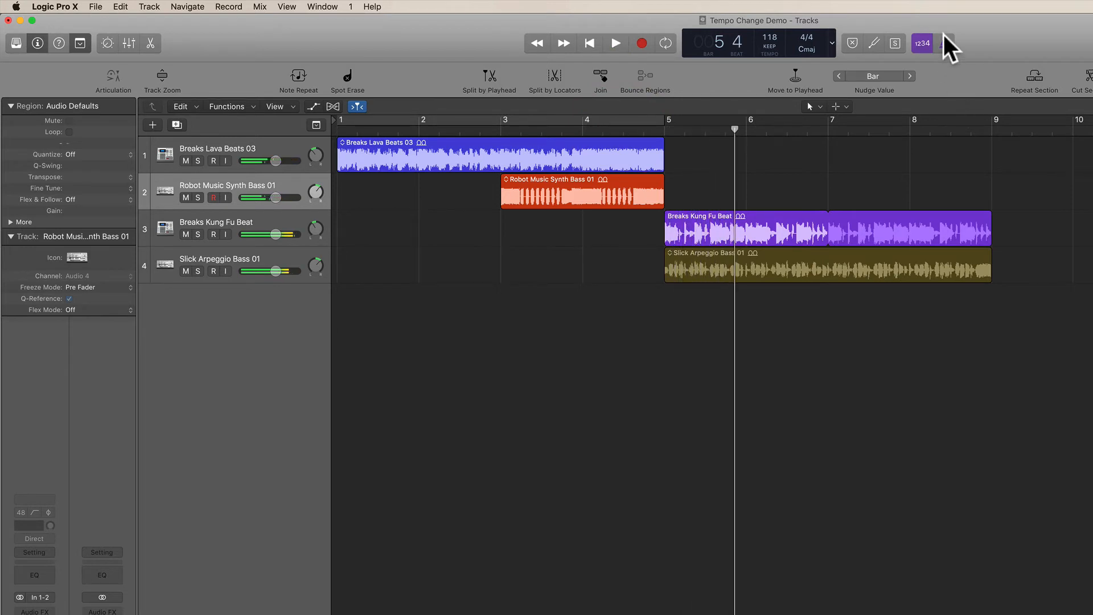
click(580, 133)
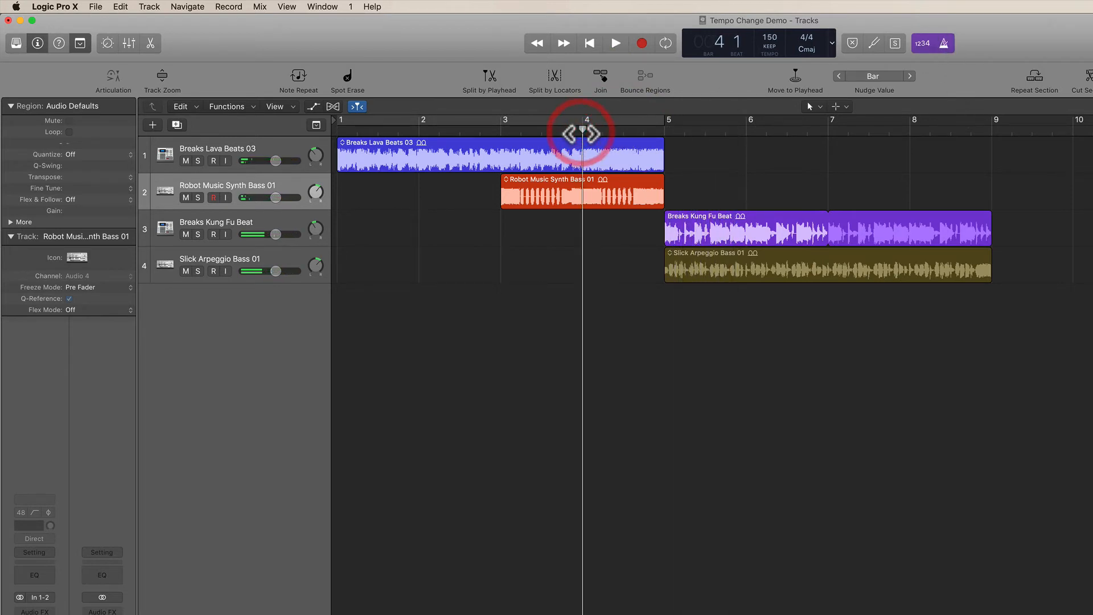
key(space)
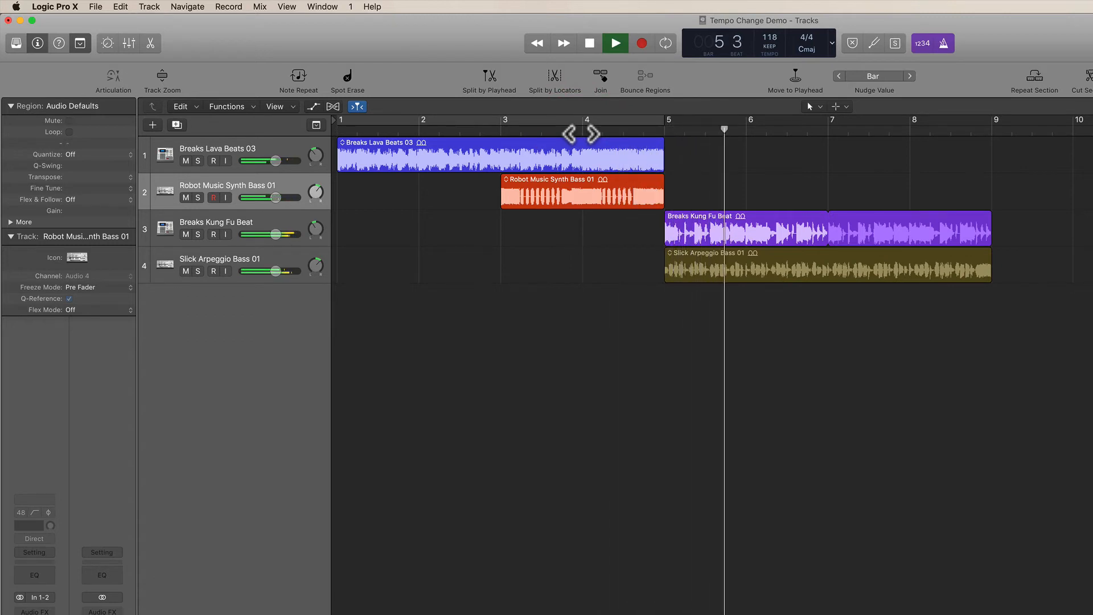
key(space)
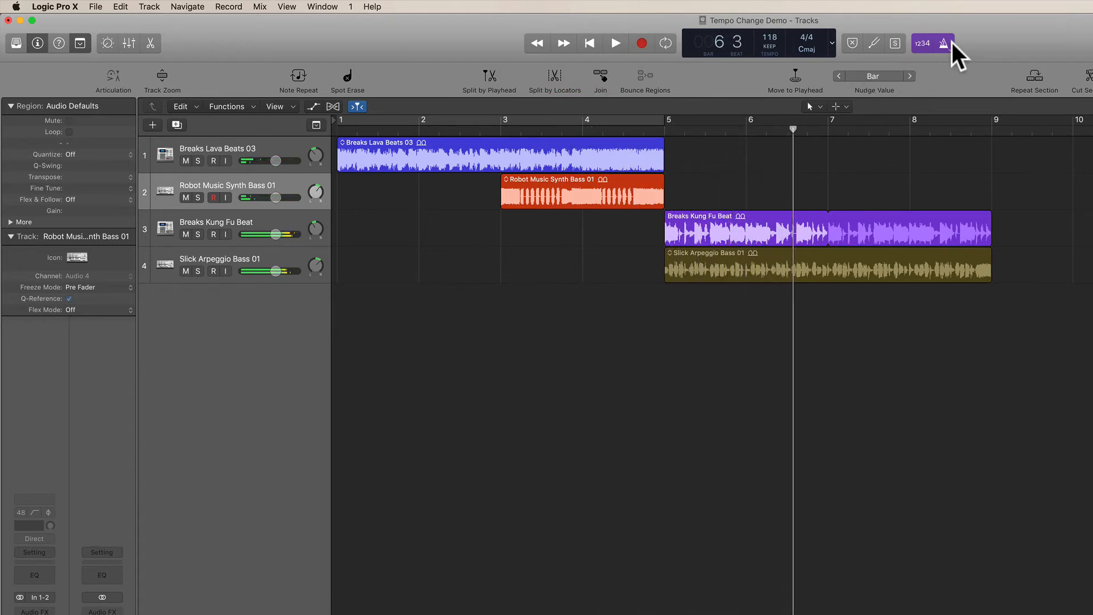
click(951, 43)
Show the global tracks, remove the tempo change at bar 5, and set the tempo to 150 BPM for the whole song.
click(317, 125)
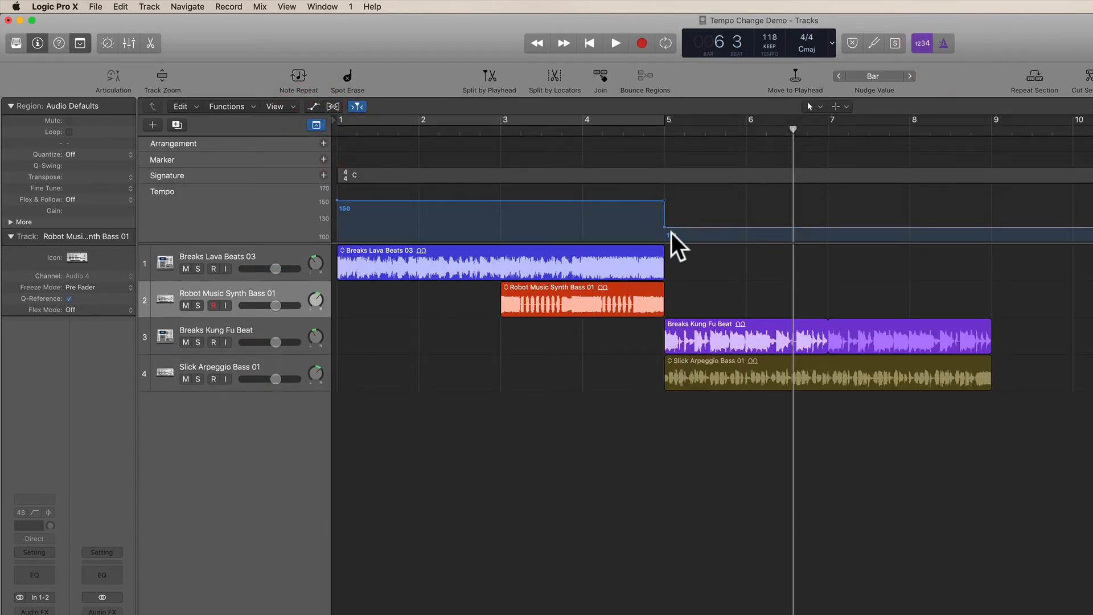
click(686, 227)
click(664, 228)
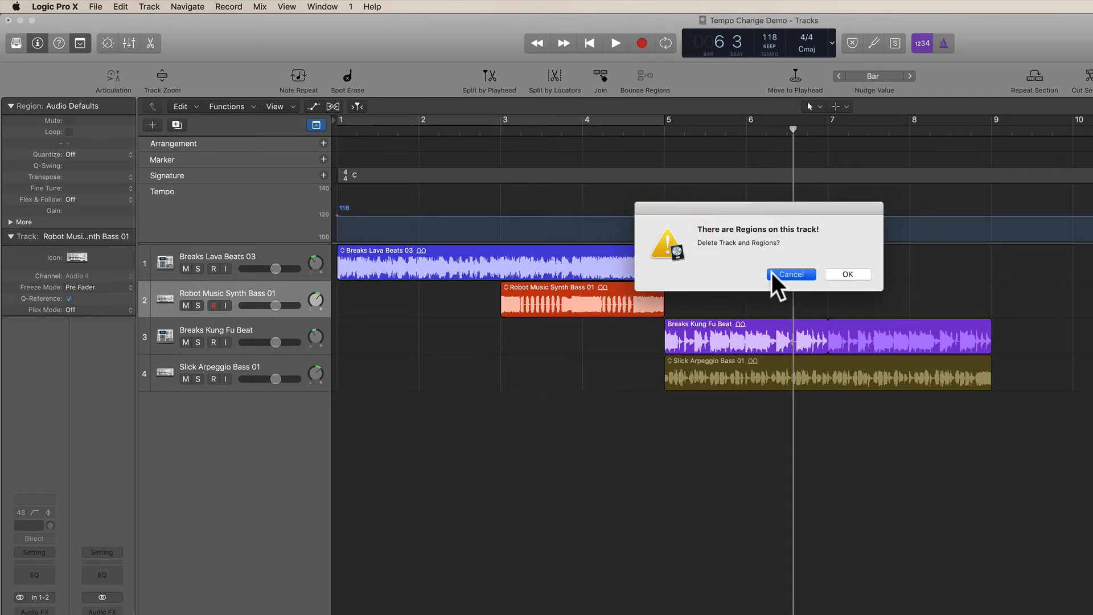
click(771, 274)
click(667, 217)
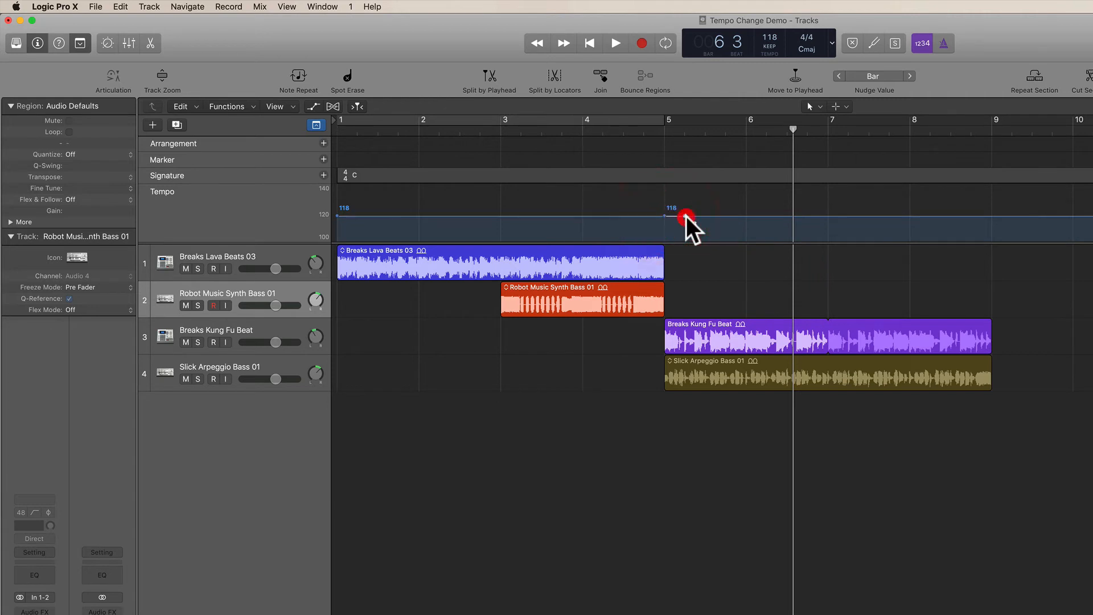
drag(686, 216, 335, 168)
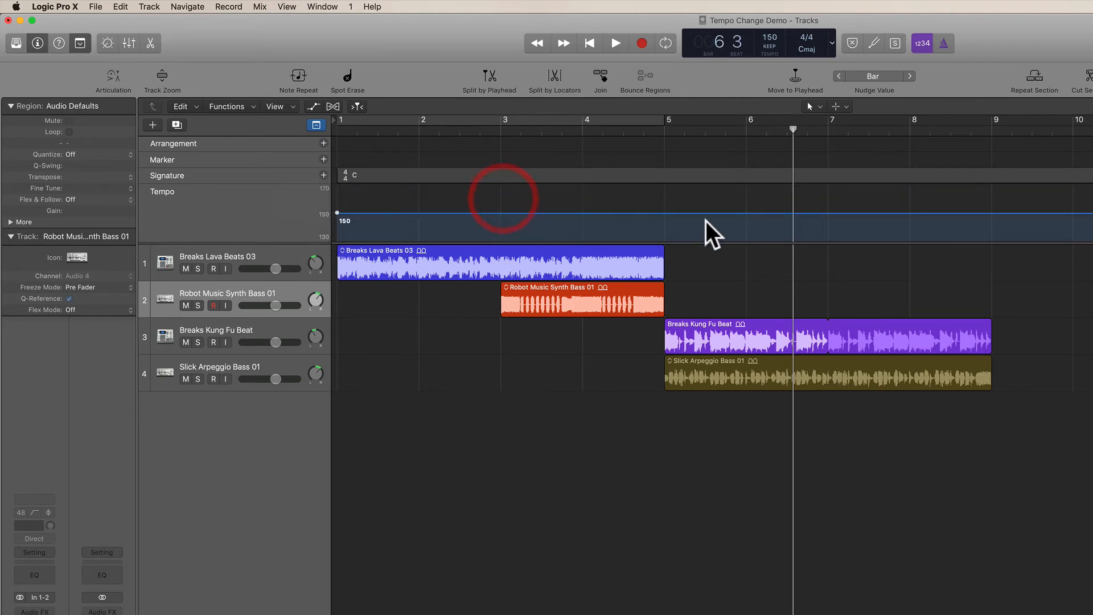
click(646, 193)
Add a tempo point at bar 5 and lower the tempo from there to 121 BPM.
click(665, 211)
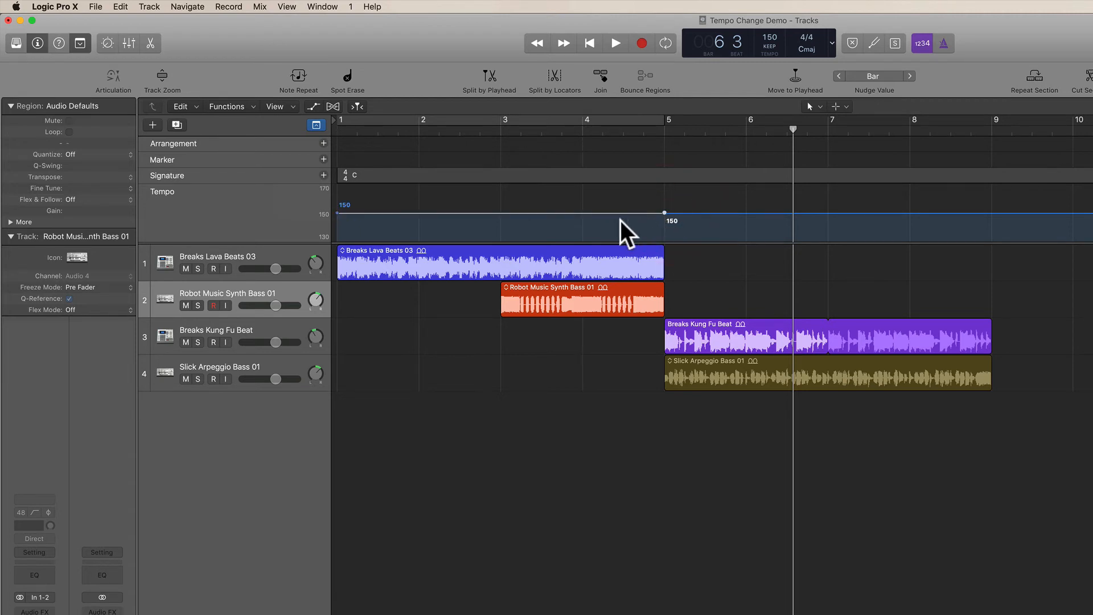
click(582, 213)
click(666, 213)
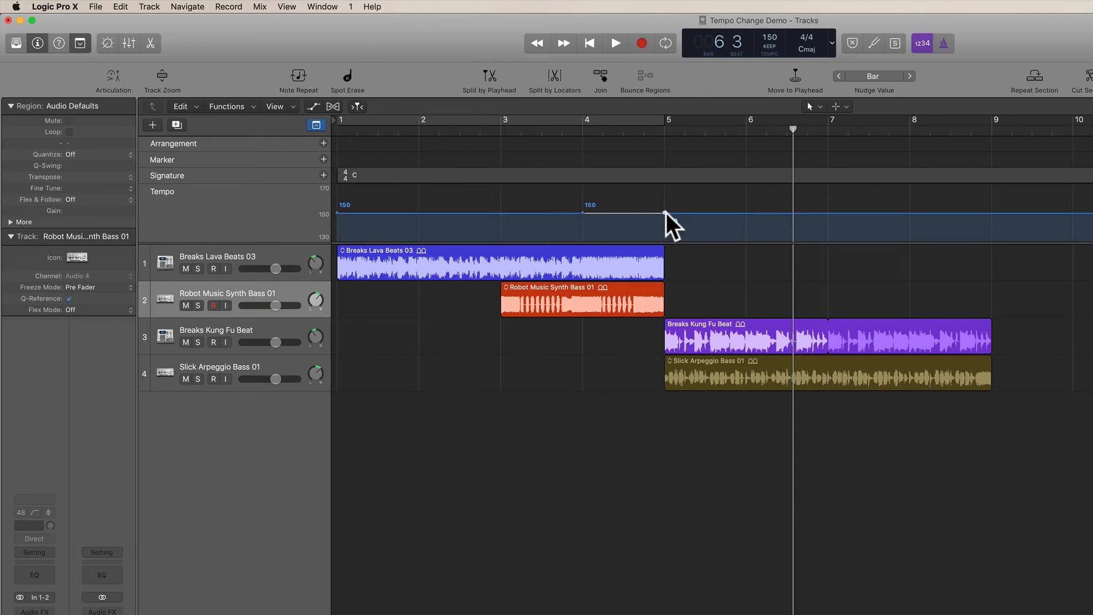
drag(667, 213, 665, 241)
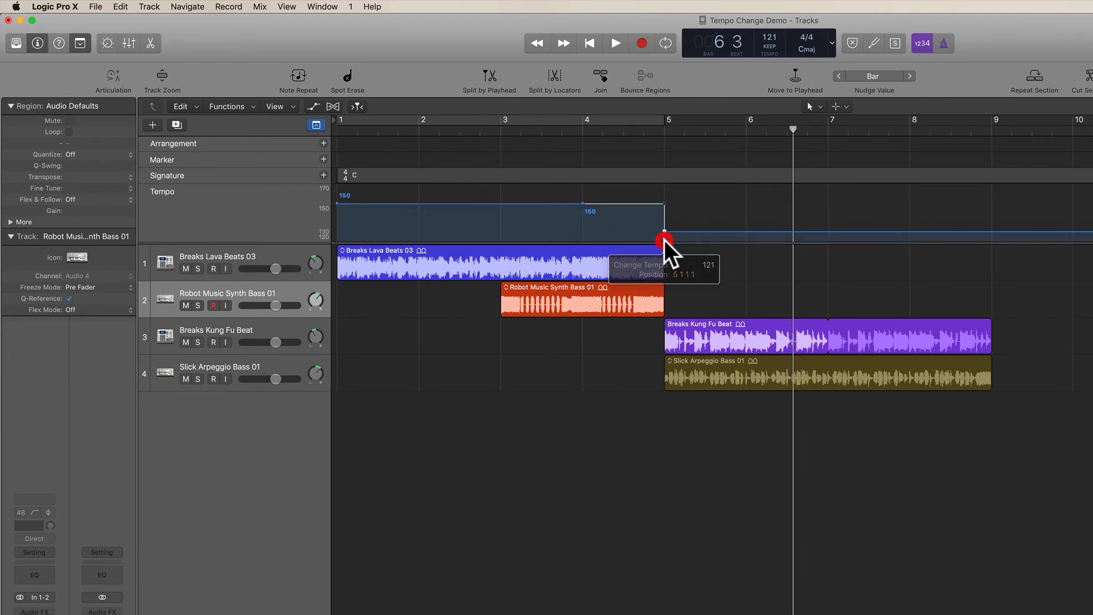
Add a 150 BPM tempo point at bar 4 and turn the drop at bar 5 into a gradual ramp starting there.
click(582, 204)
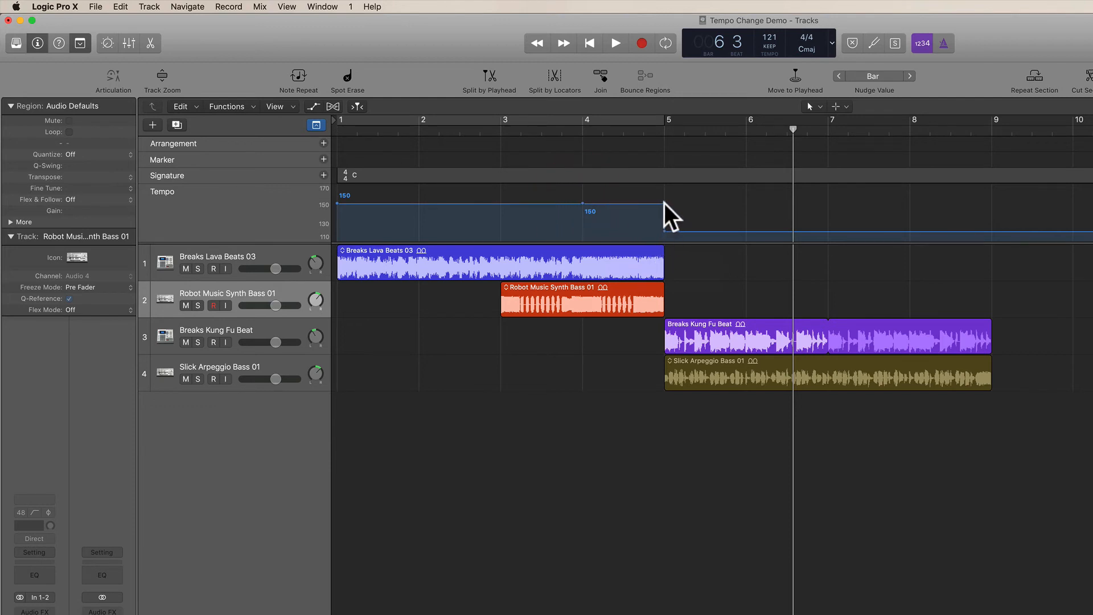
drag(666, 203, 624, 218)
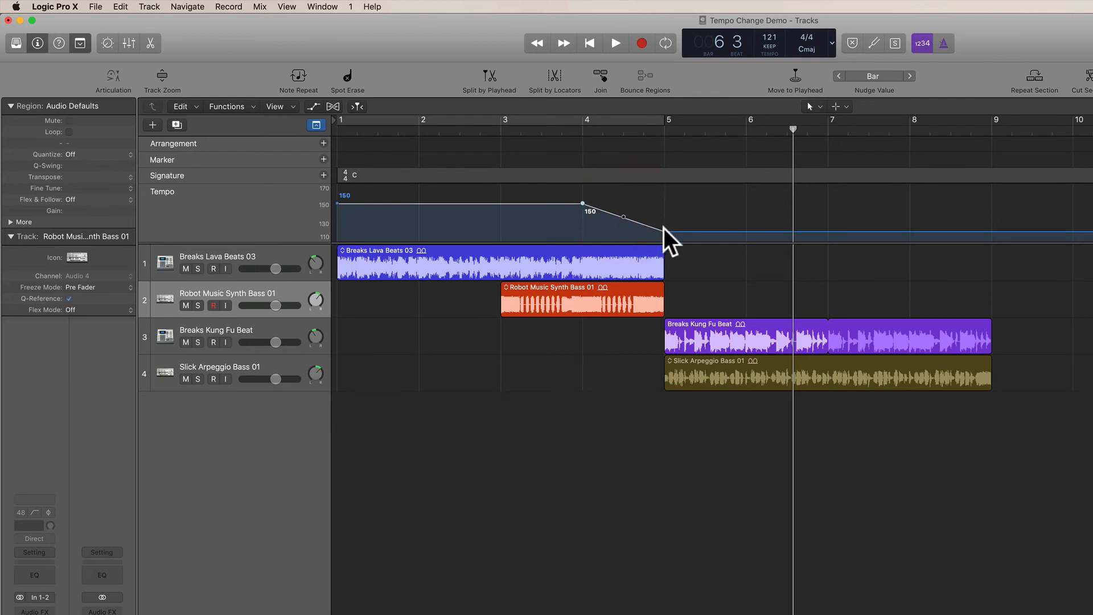
Try bending the tempo ramp between bars 4 and 5 into a curve, and return it to a straight line.
mouse_move(624, 216)
mouse_down()
mouse_move(636, 212)
mouse_move(613, 229)
mouse_move(637, 211)
mouse_move(626, 216)
mouse_up()
drag(625, 214, 636, 210)
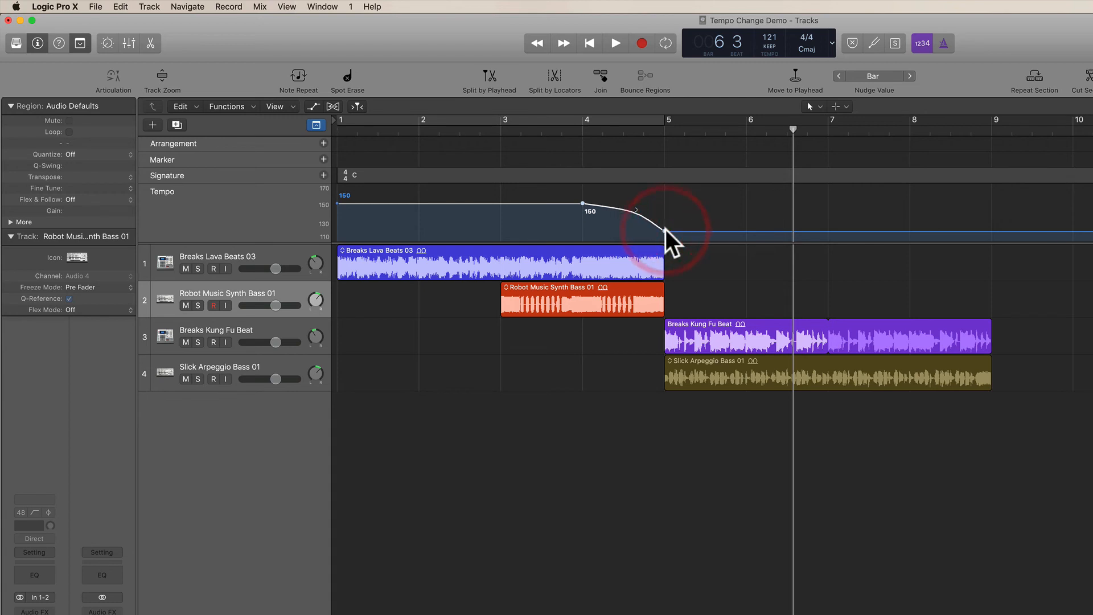
drag(635, 208, 621, 219)
Play the song from the beginning through the gradual slowdown between bars 4 and 5.
key(Return)
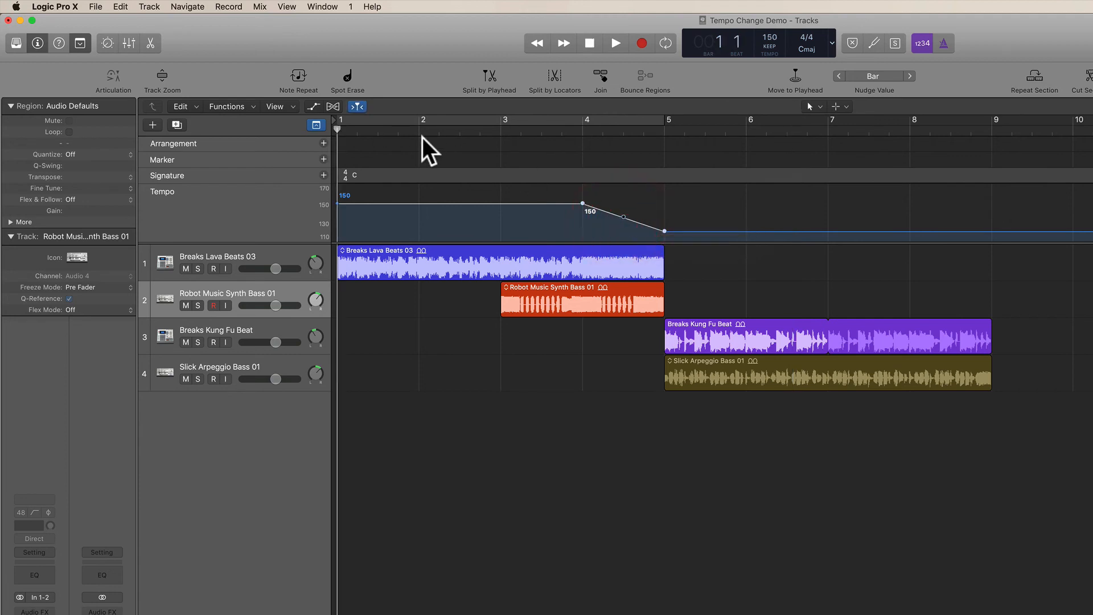
key(space)
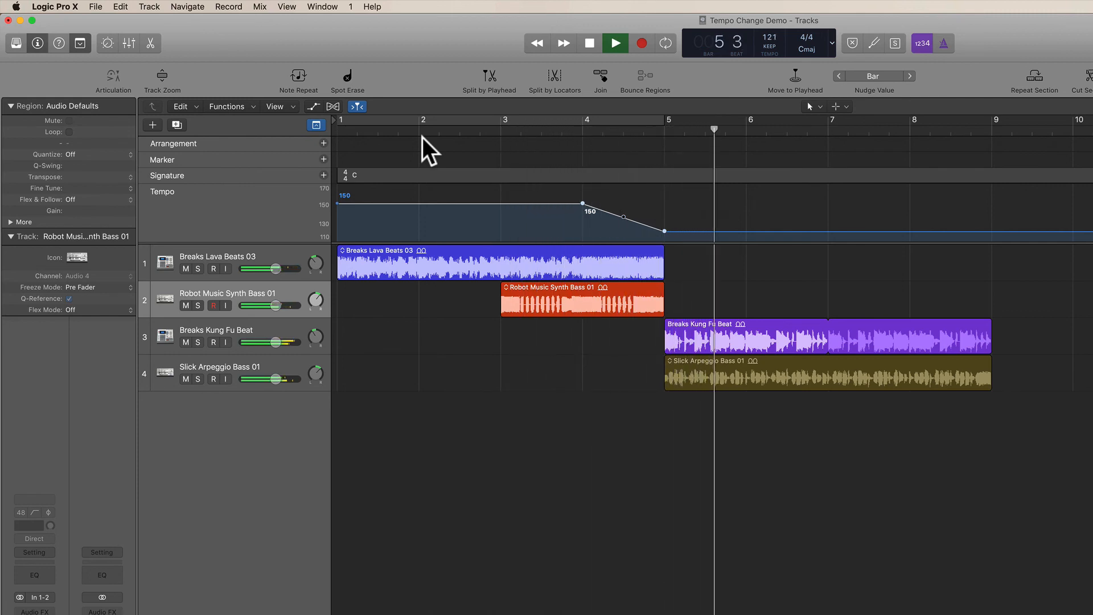
key(space)
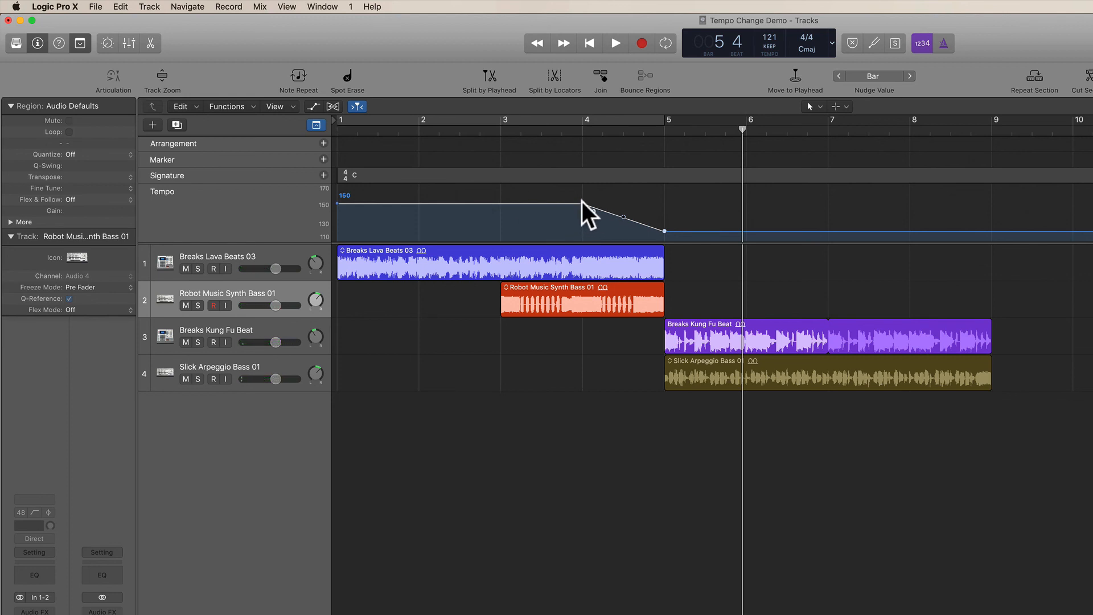
Move the start of the tempo ramp to bar 3 and play the song from the beginning through it.
drag(582, 202, 501, 203)
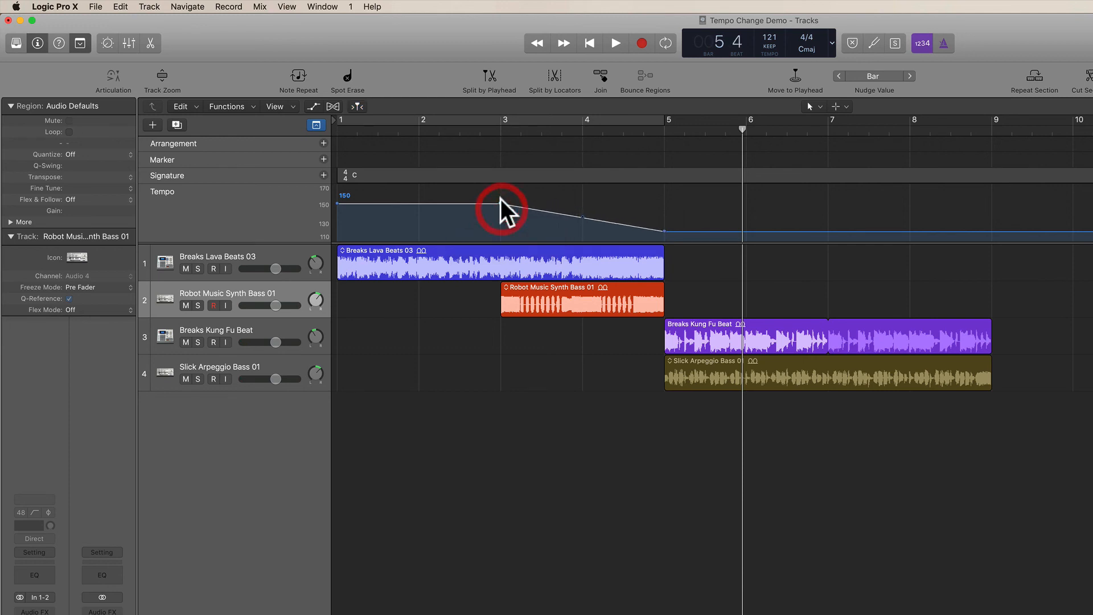
key(Return)
key(space)
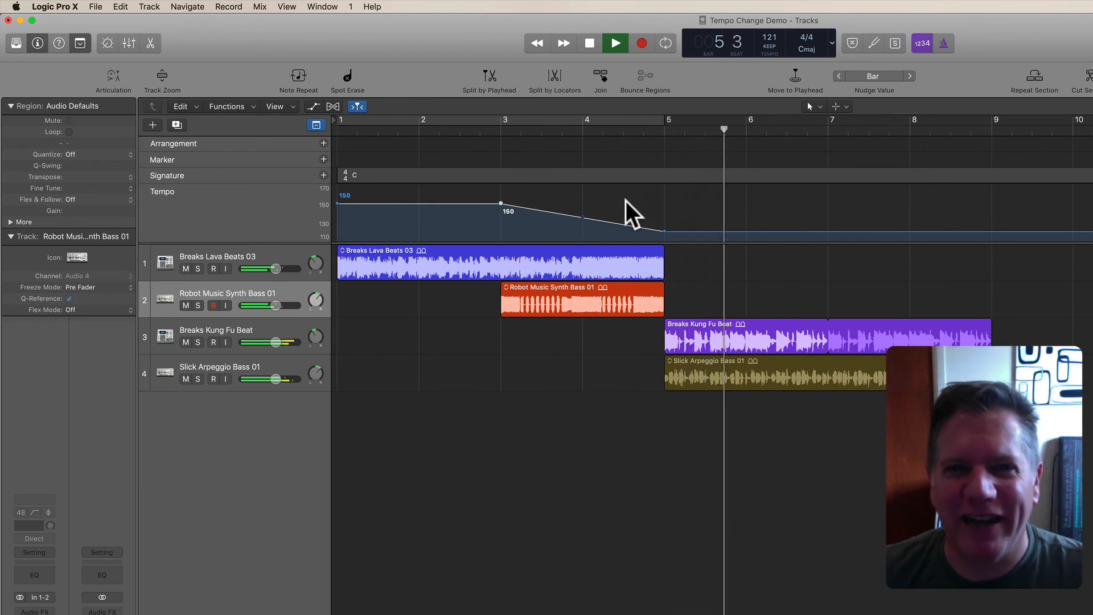
key(space)
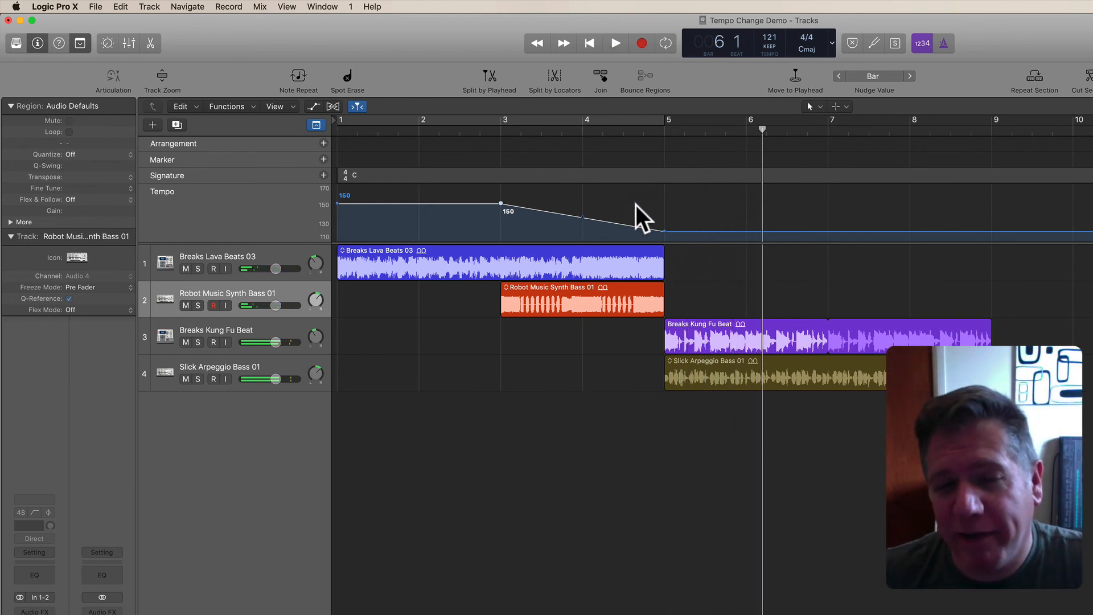